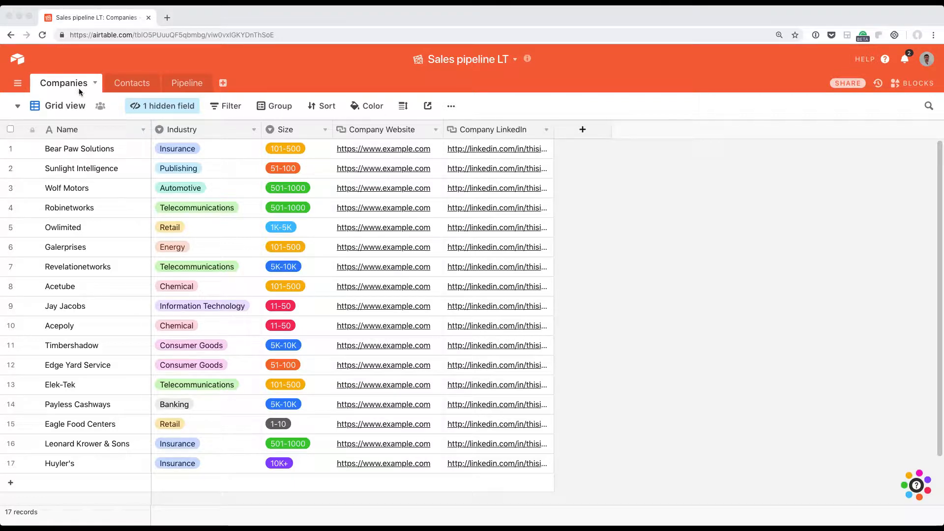
# Compare the fields and records of the Contacts and Companies tables
pyautogui.click(121, 88)
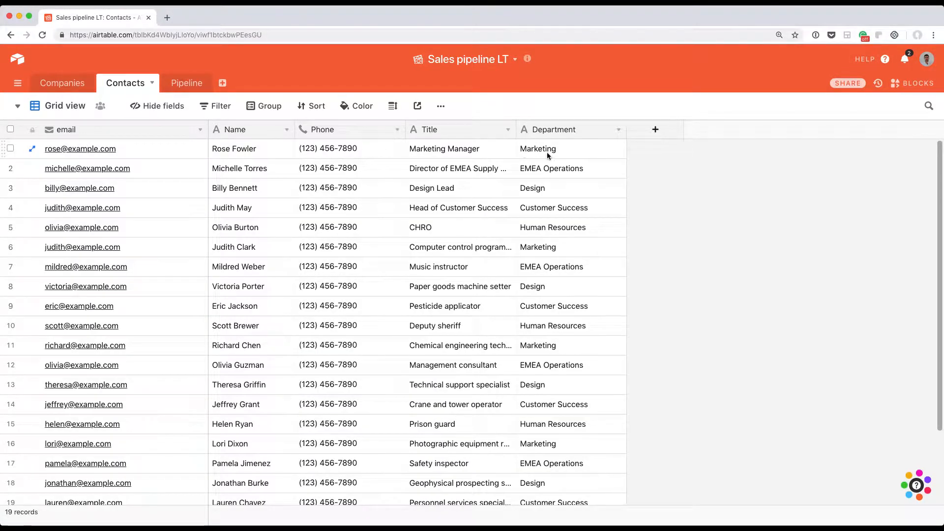
pyautogui.click(64, 84)
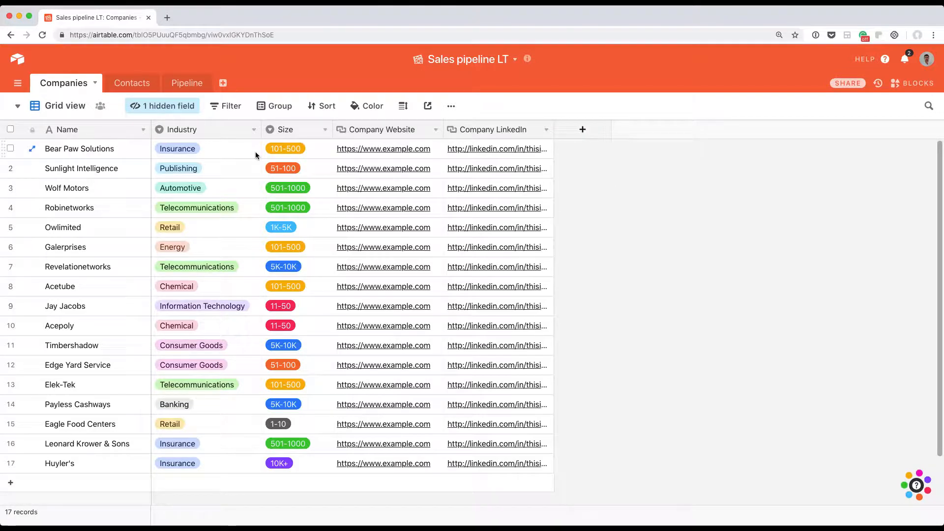
pyautogui.click(135, 84)
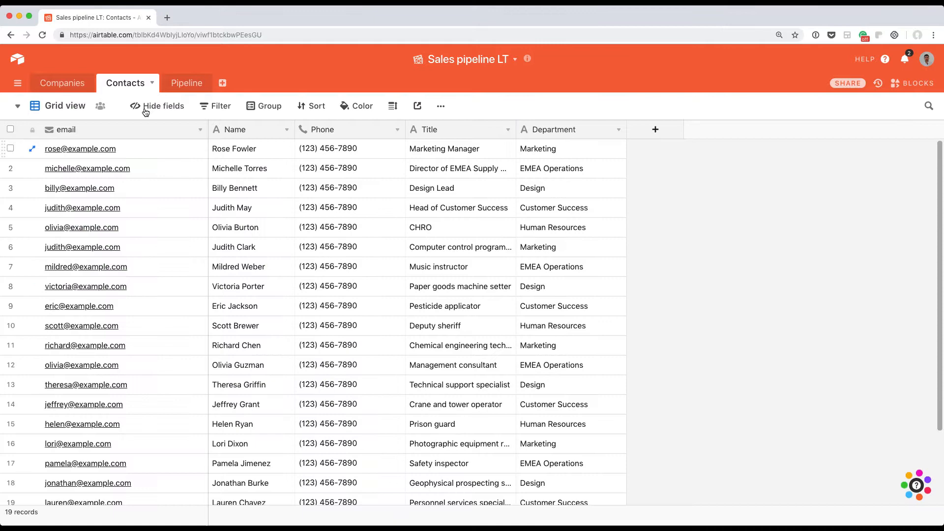
pyautogui.click(71, 83)
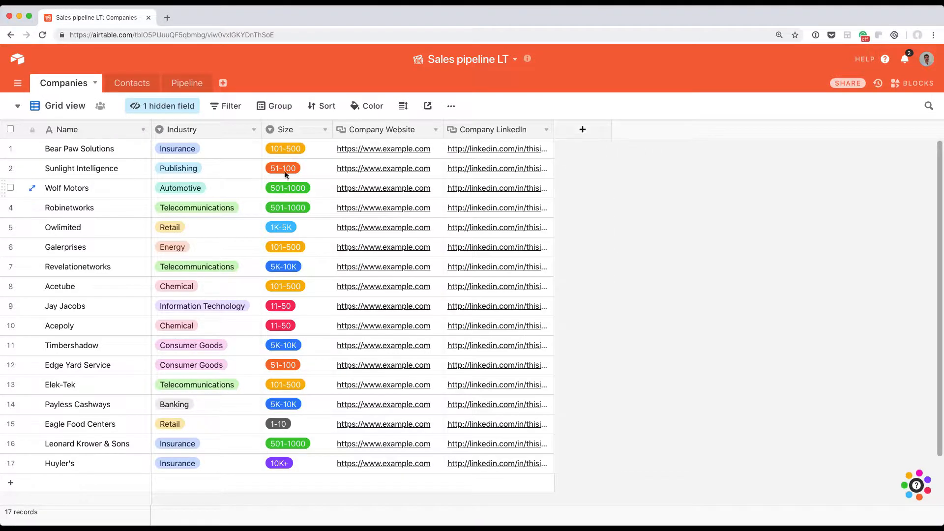
# Add a field named Contacts to the Companies table that links to records in the Contacts table
pyautogui.click(593, 133)
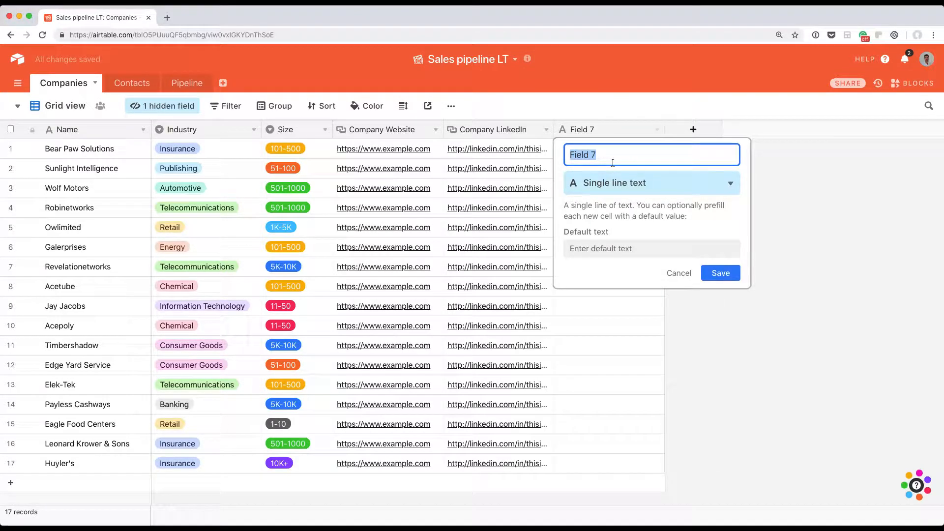
pyautogui.write('Contacts')
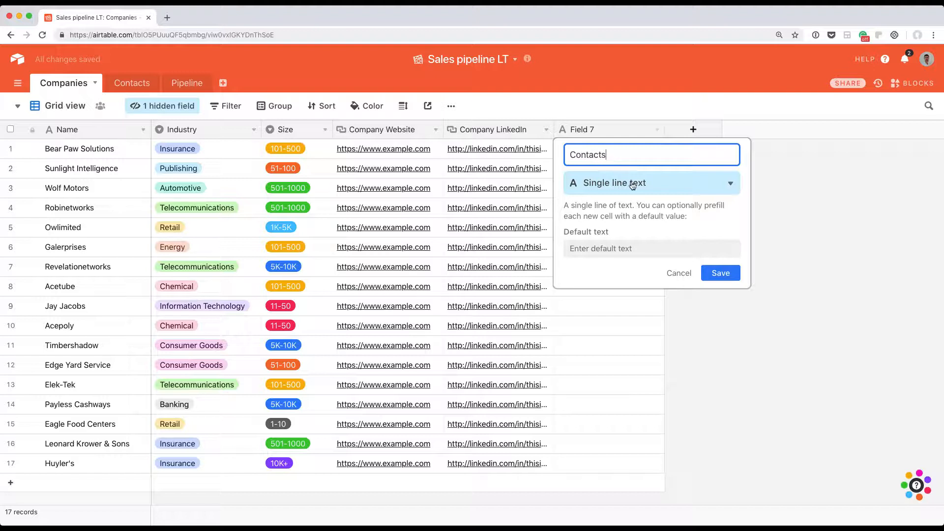
pyautogui.click(634, 183)
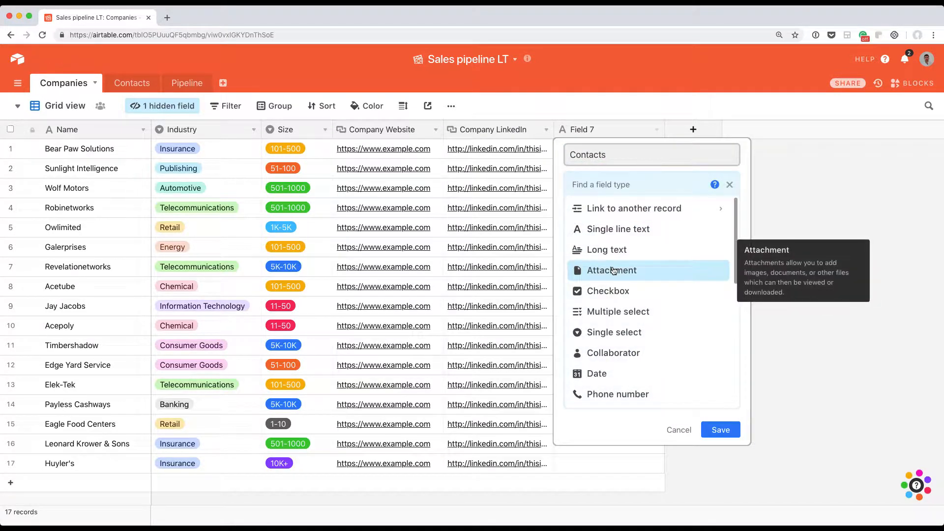
pyautogui.write('linked')
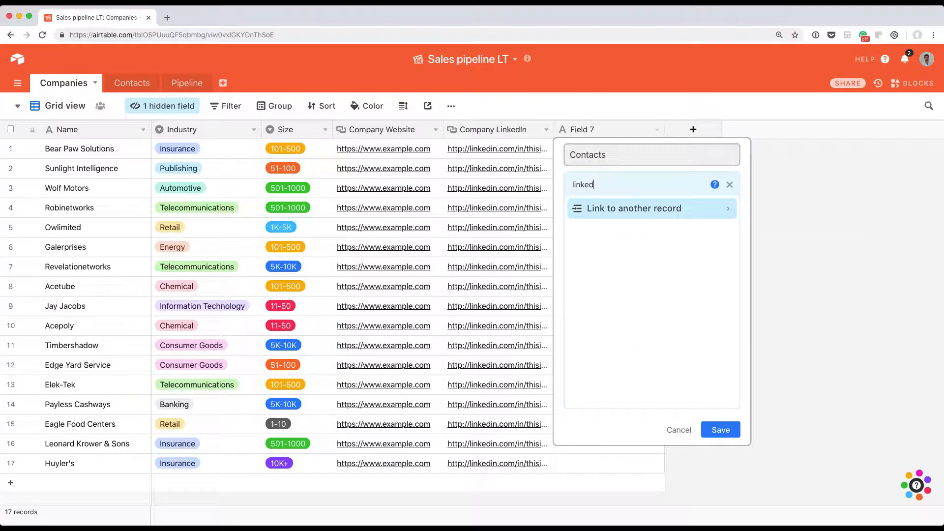
pyautogui.click(641, 214)
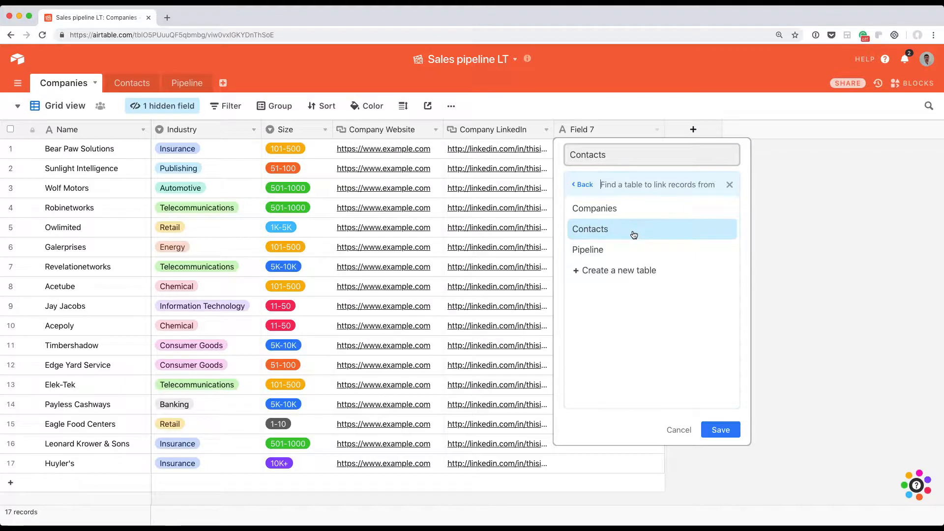
pyautogui.click(634, 235)
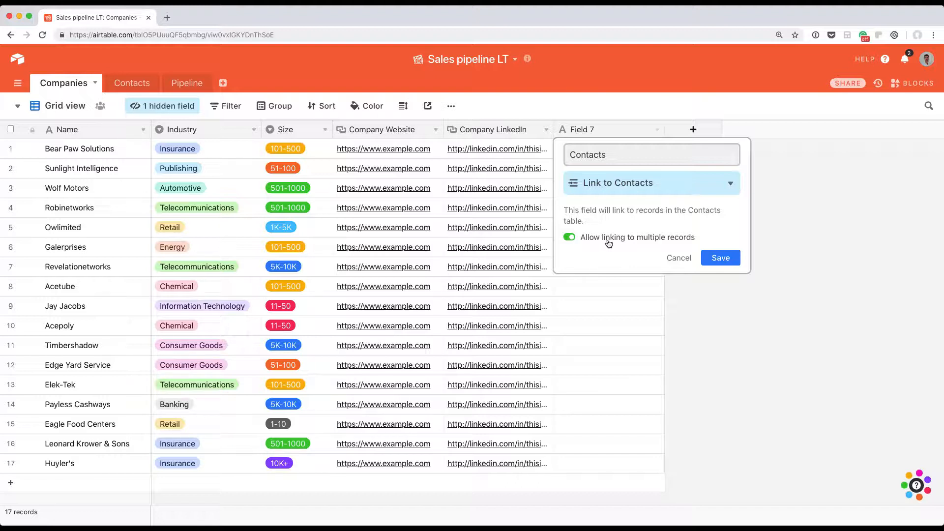
pyautogui.click(721, 258)
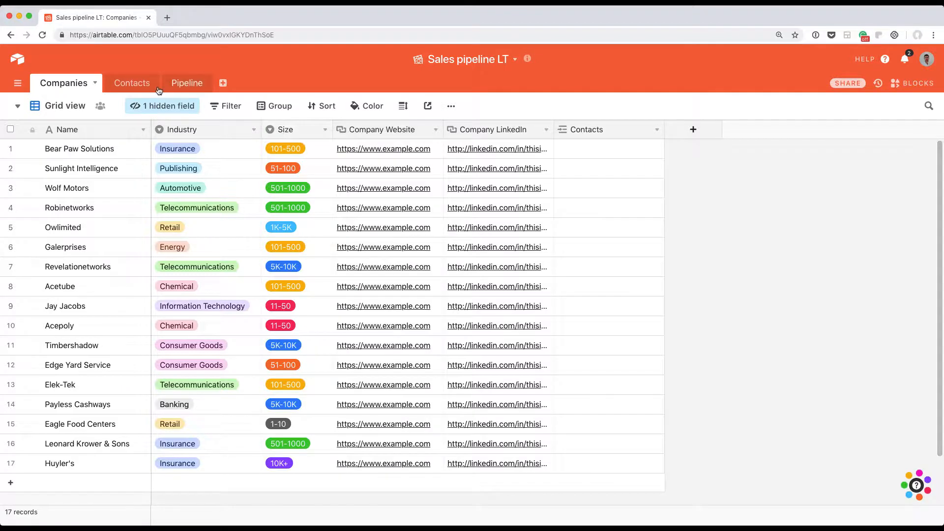
# Rename the Contacts table's linked Companies field to Company and disallow linking to multiple records
pyautogui.click(138, 84)
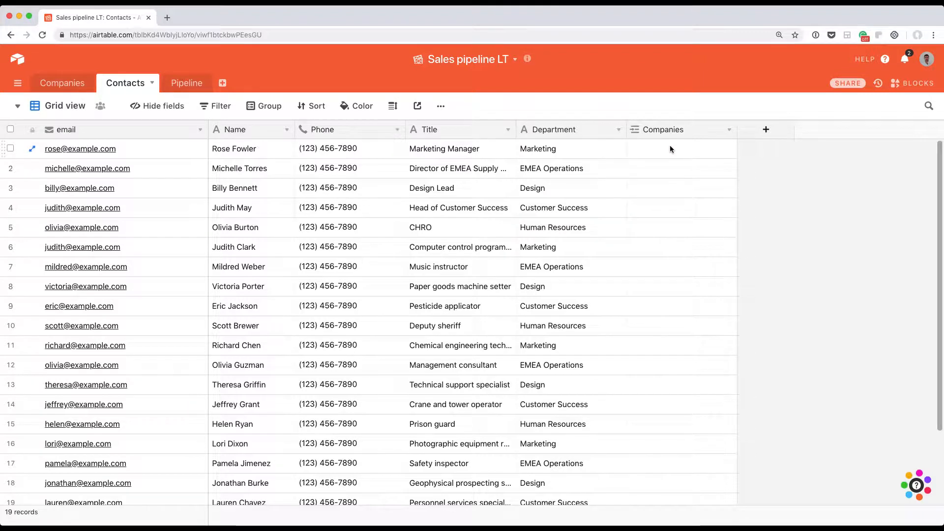
pyautogui.click(730, 130)
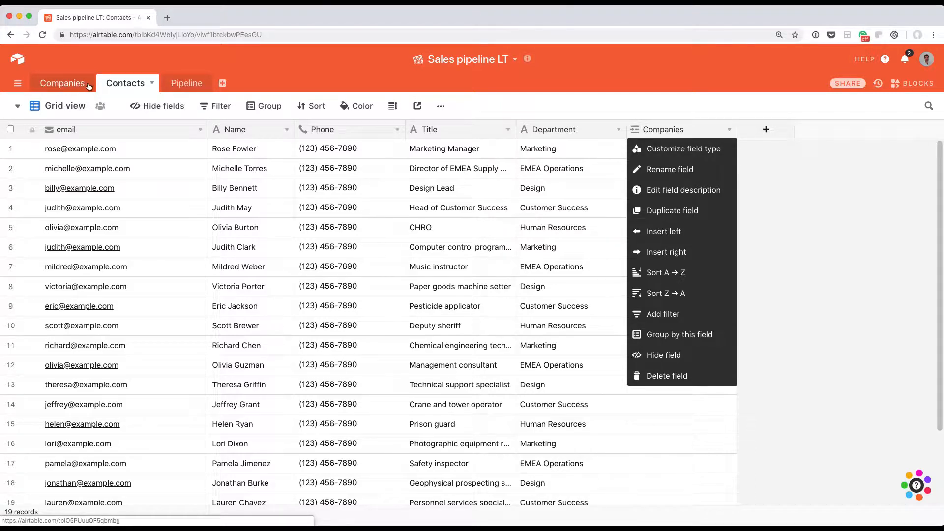
pyautogui.click(674, 149)
pyautogui.click(677, 161)
pyautogui.press('BackSpace')
pyautogui.press('BackSpace')
pyautogui.press('BackSpace')
pyautogui.write('y')
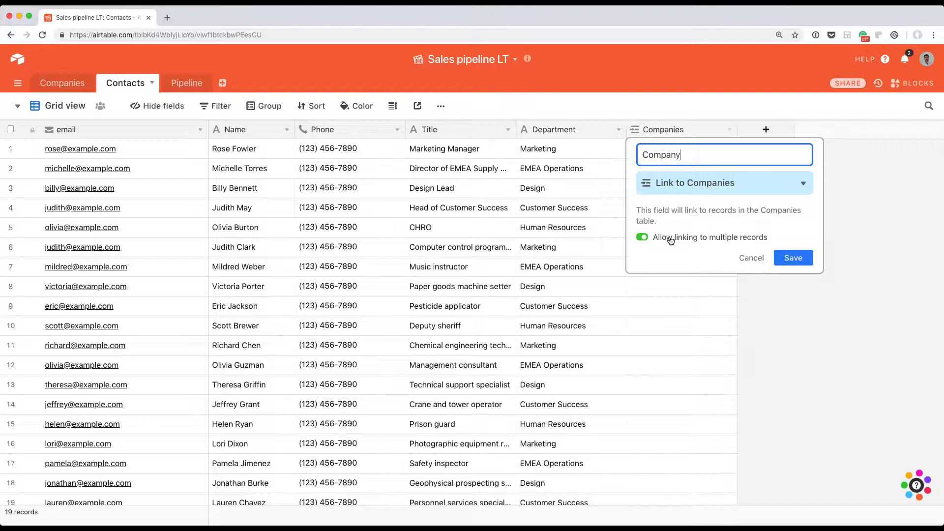
pyautogui.click(643, 239)
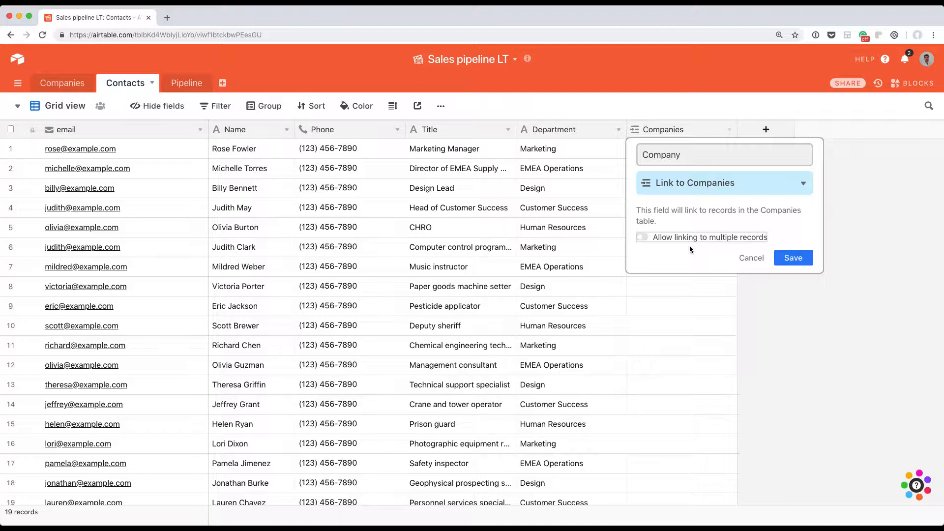
pyautogui.click(794, 257)
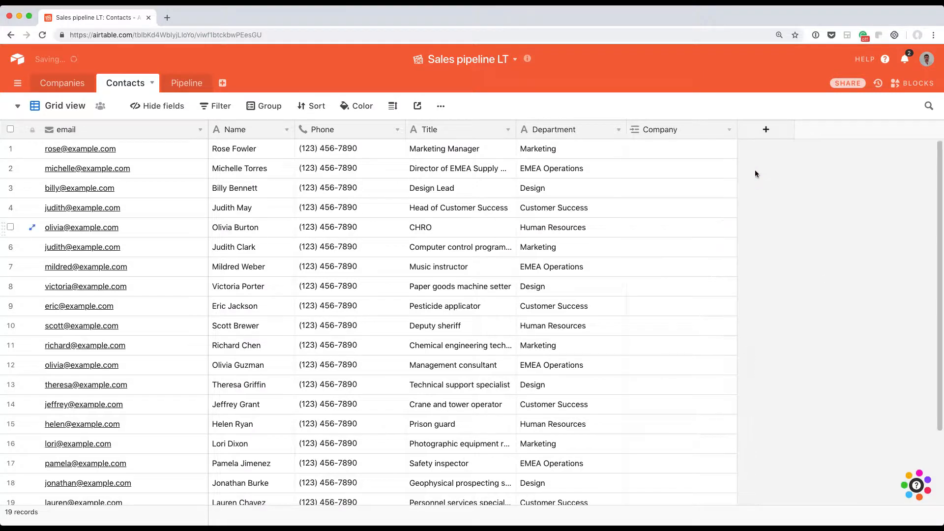
# Link the Marketing Manager's contact record to Bear Paw Solutions in the Companies table's Contacts field
pyautogui.click(62, 84)
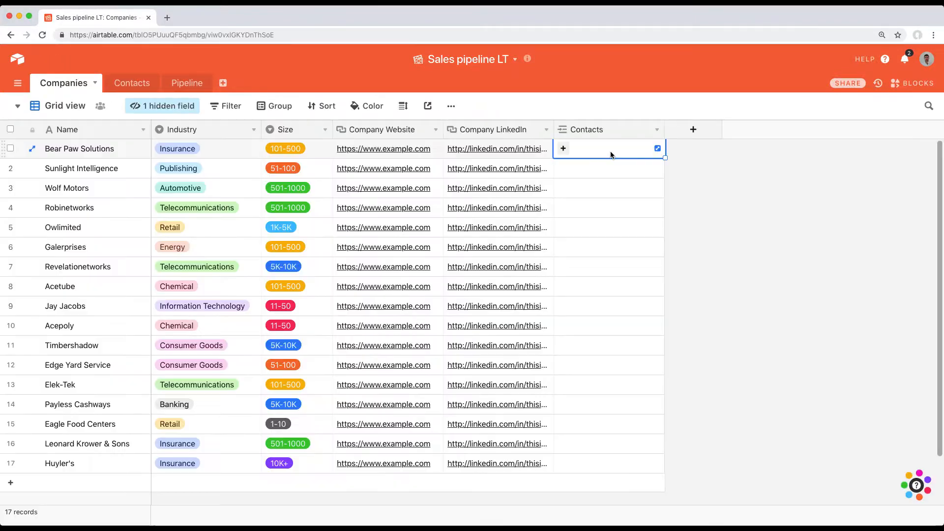
pyautogui.click(563, 149)
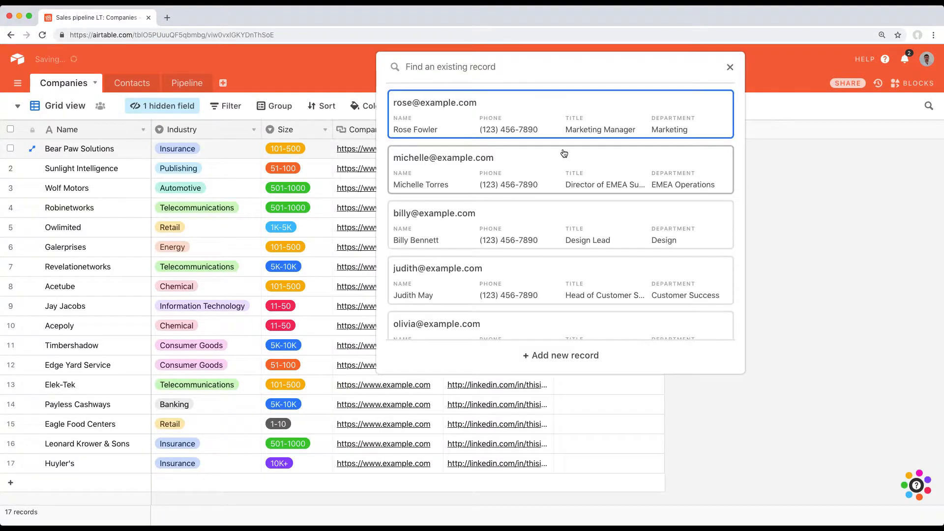
pyautogui.click(729, 67)
pyautogui.click(563, 148)
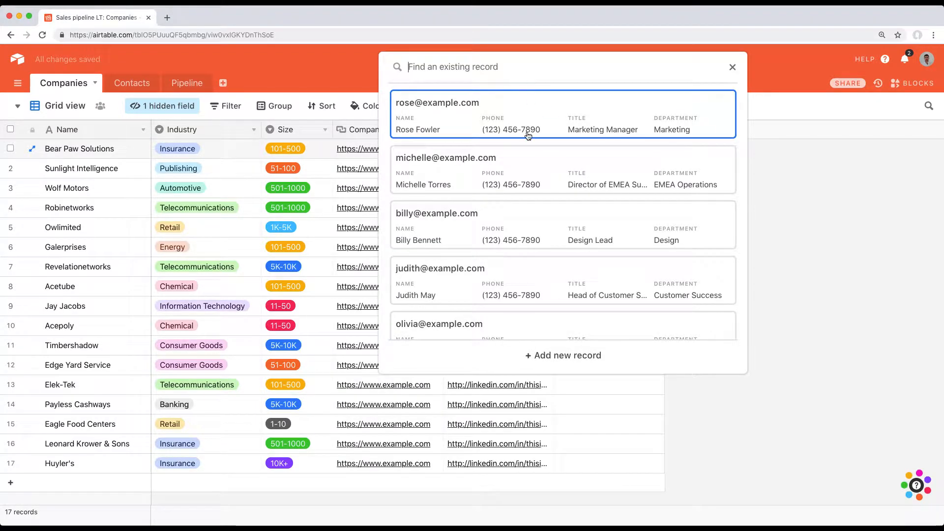
pyautogui.scroll(-5, 527, 133)
pyautogui.scroll(5, 527, 133)
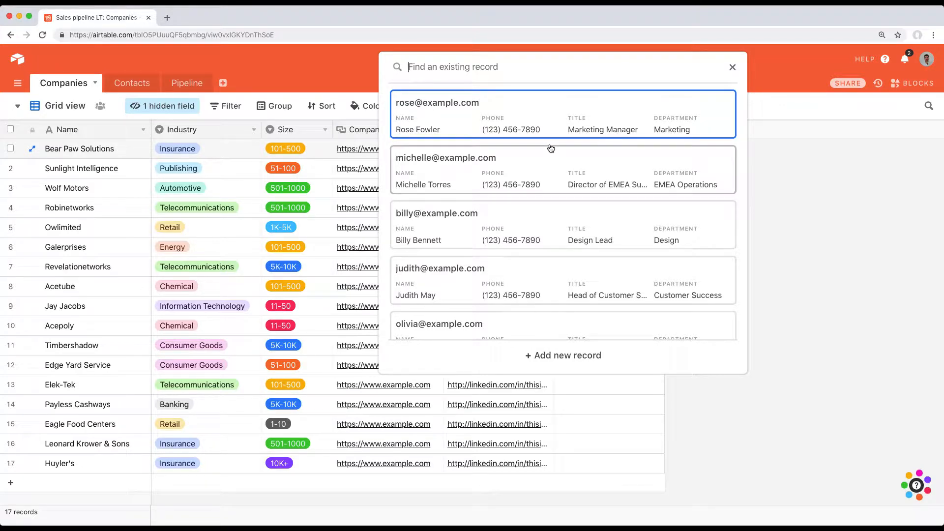
pyautogui.click(488, 124)
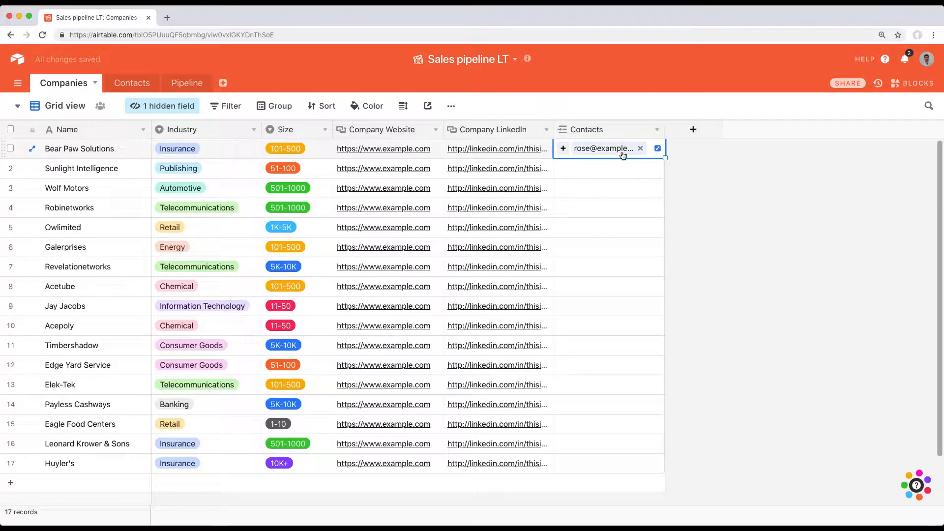
# Check the matching company link in the Contacts table and examine the expanded Bear Paw Solutions record and its linked contact's details
pyautogui.click(128, 87)
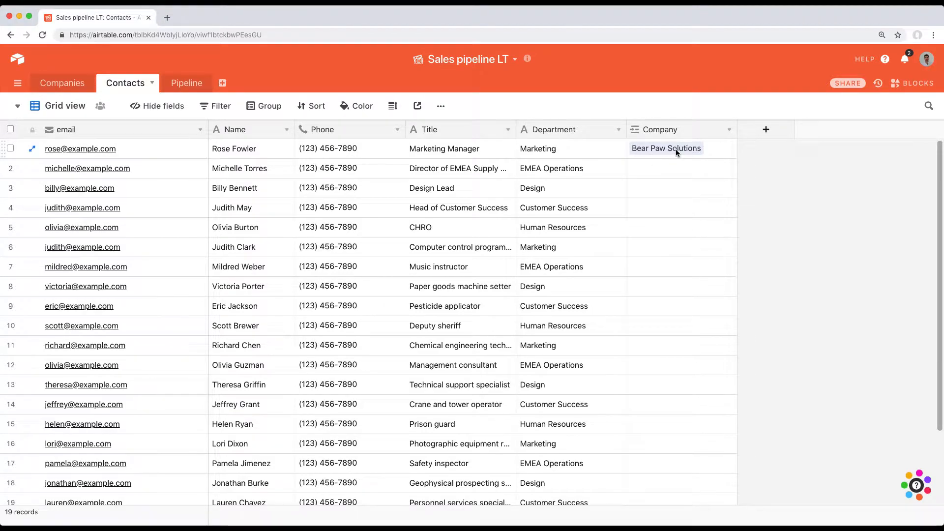
pyautogui.click(62, 83)
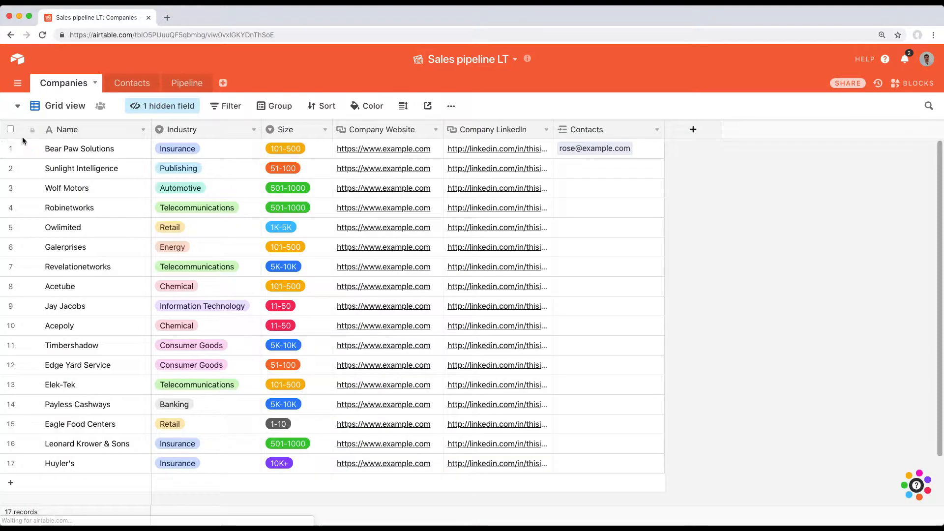
pyautogui.click(32, 148)
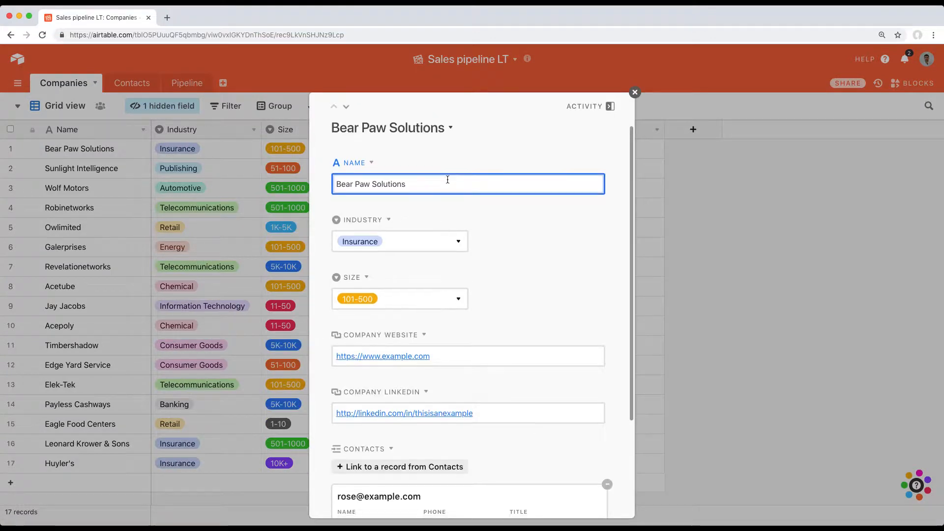
pyautogui.scroll(-5, 447, 179)
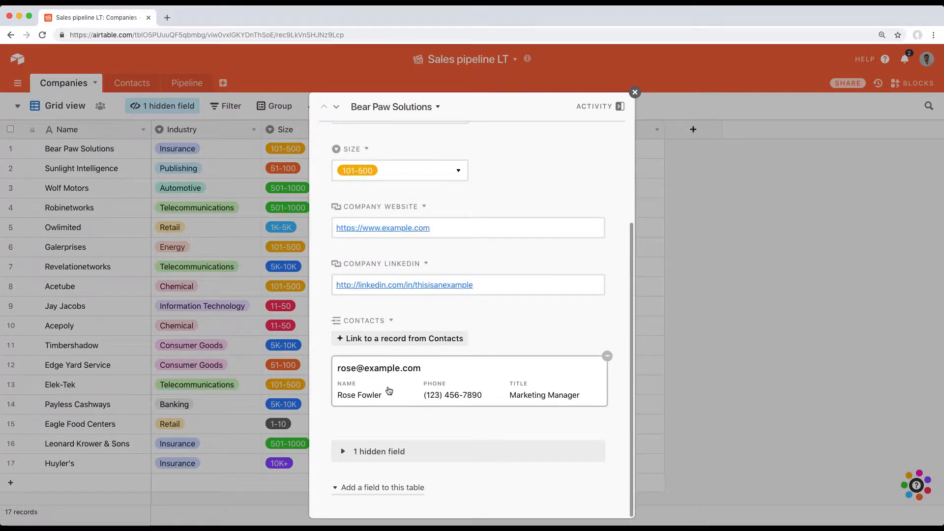
pyautogui.click(388, 390)
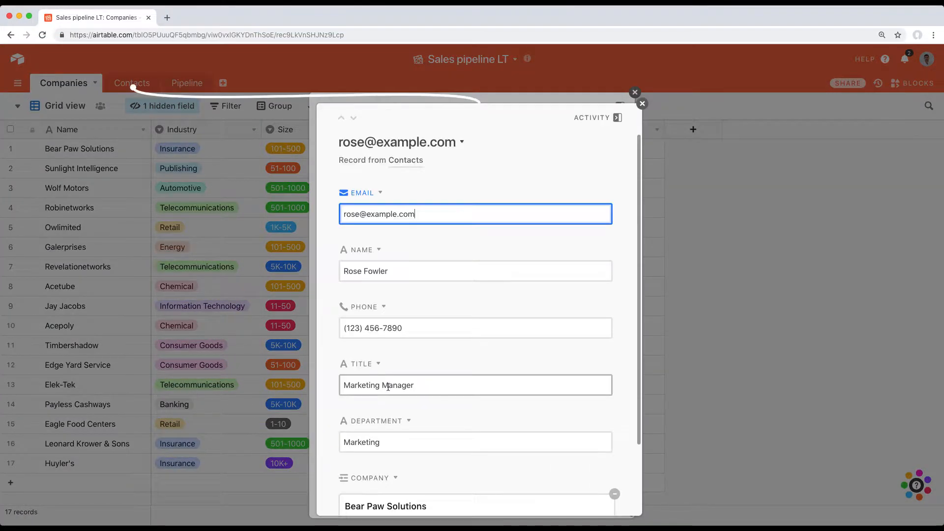
pyautogui.scroll(-2, 444, 218)
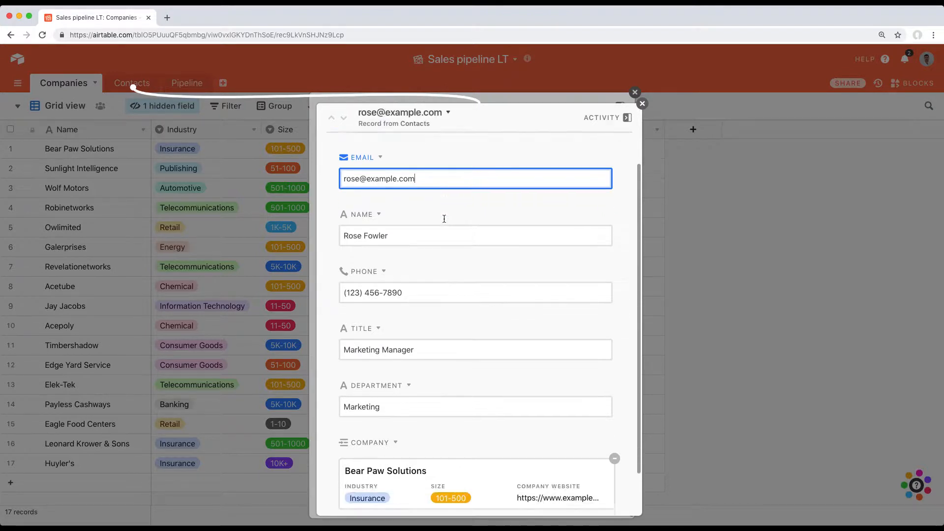
pyautogui.scroll(1, 444, 218)
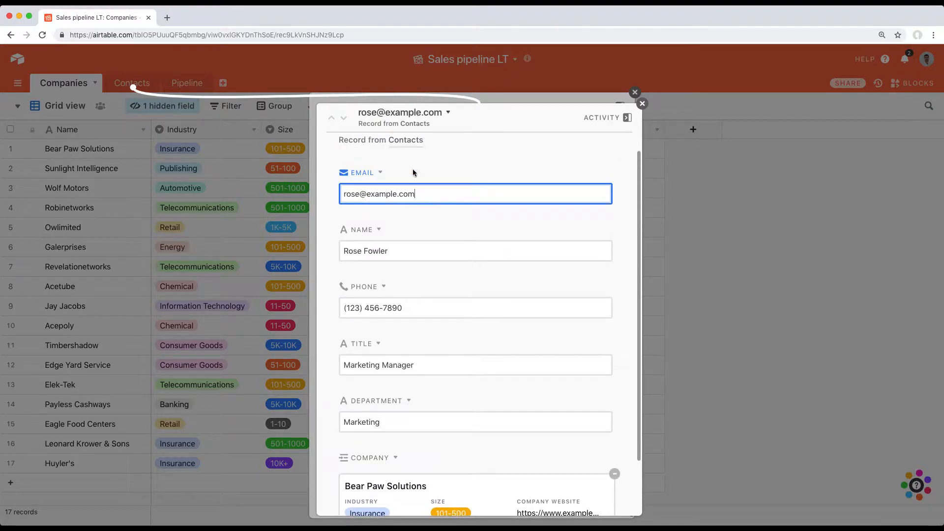
pyautogui.scroll(1, 520, 239)
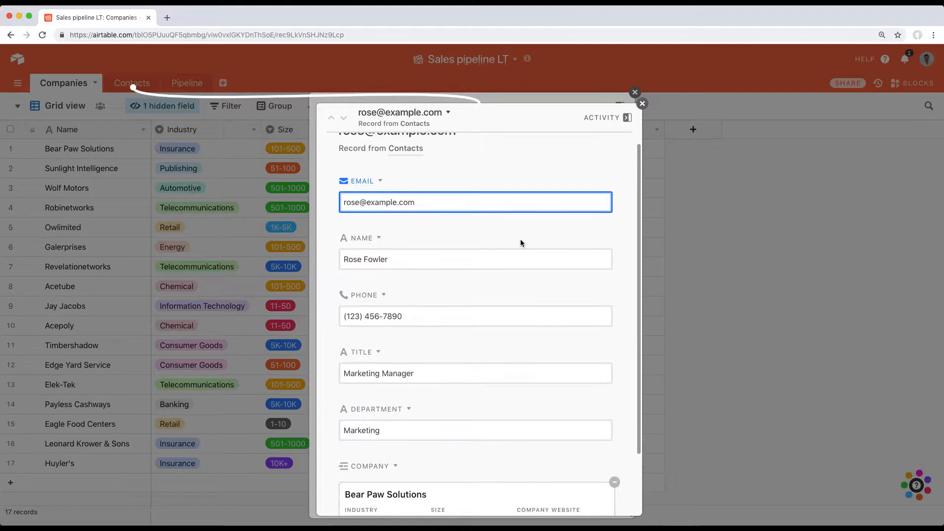
pyautogui.click(642, 103)
pyautogui.click(635, 93)
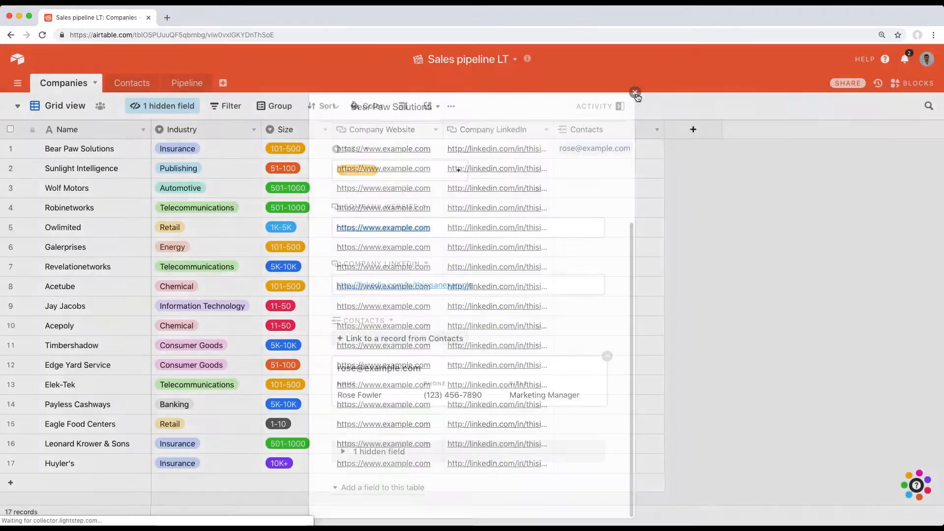
# Search the contacts by first name and link the Director of EMEA contact to Bear Paw Solutions as a second contact
pyautogui.click(651, 150)
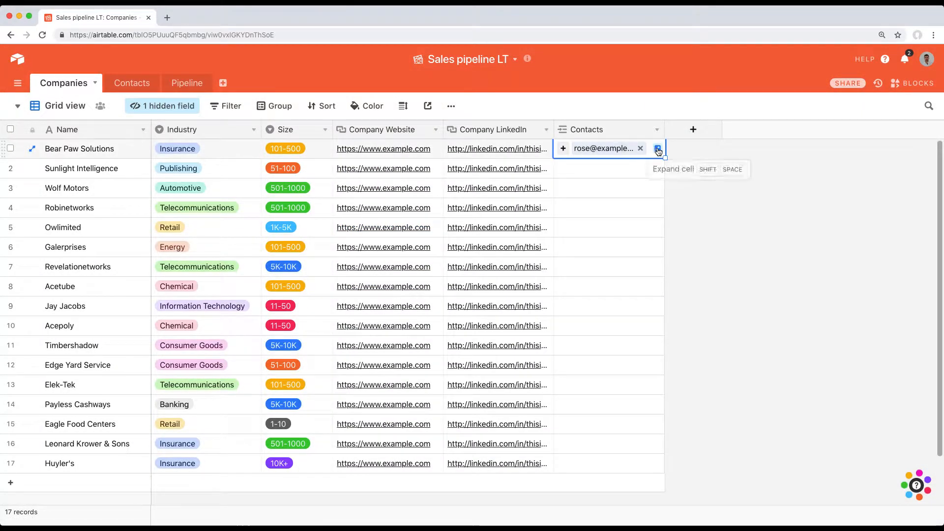
pyautogui.click(658, 149)
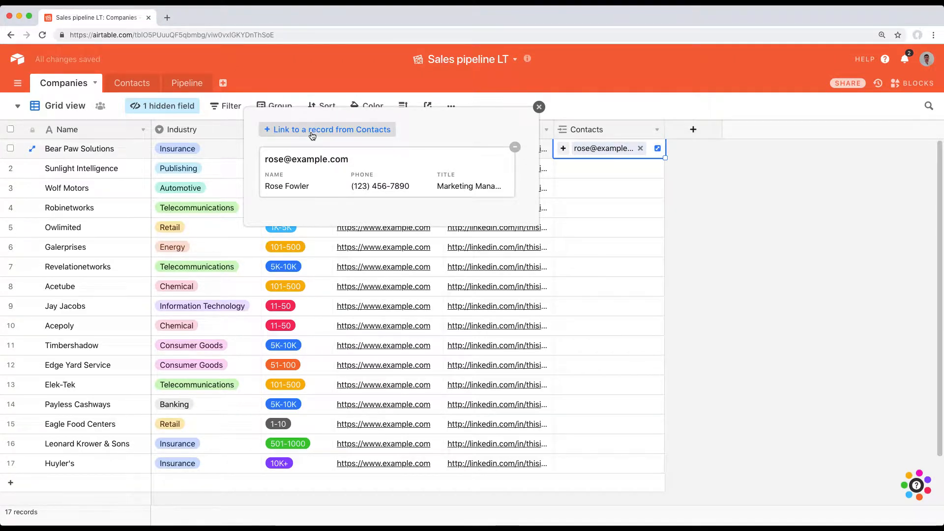
pyautogui.click(312, 131)
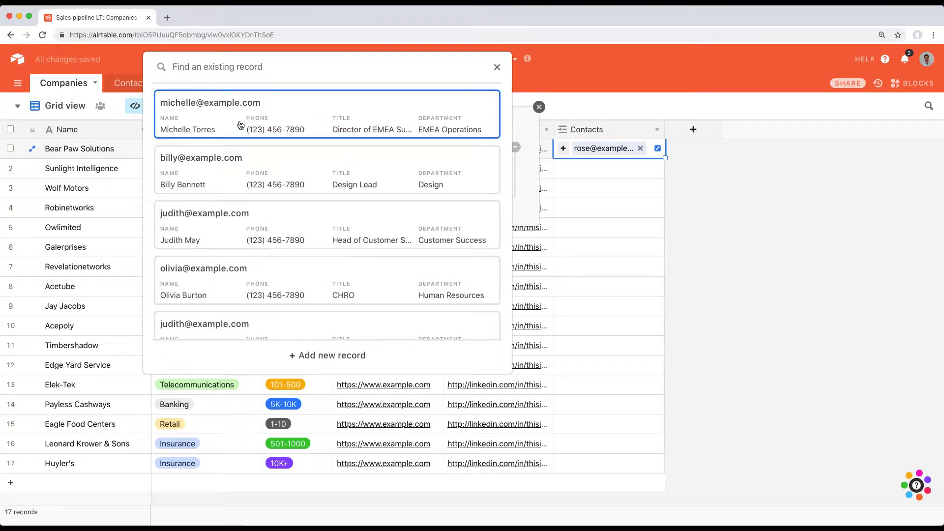
pyautogui.write('michelle')
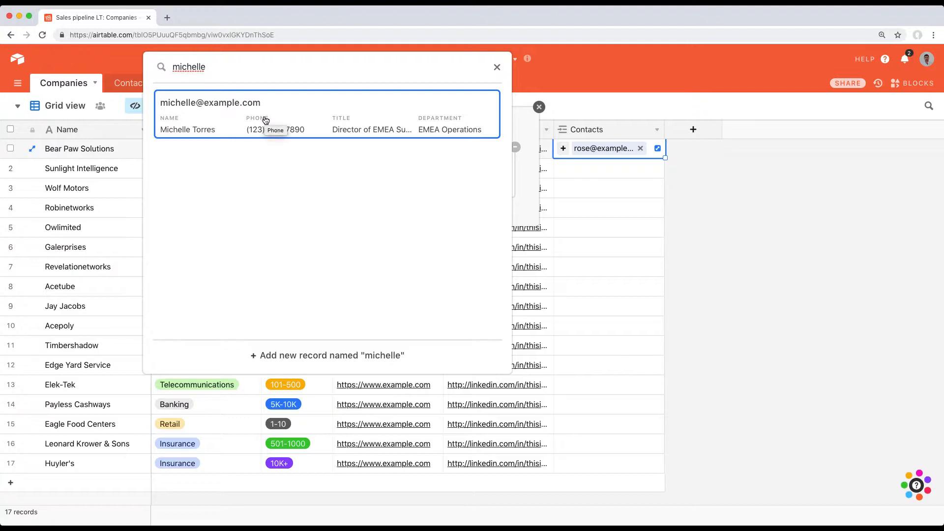
pyautogui.click(266, 121)
pyautogui.click(704, 173)
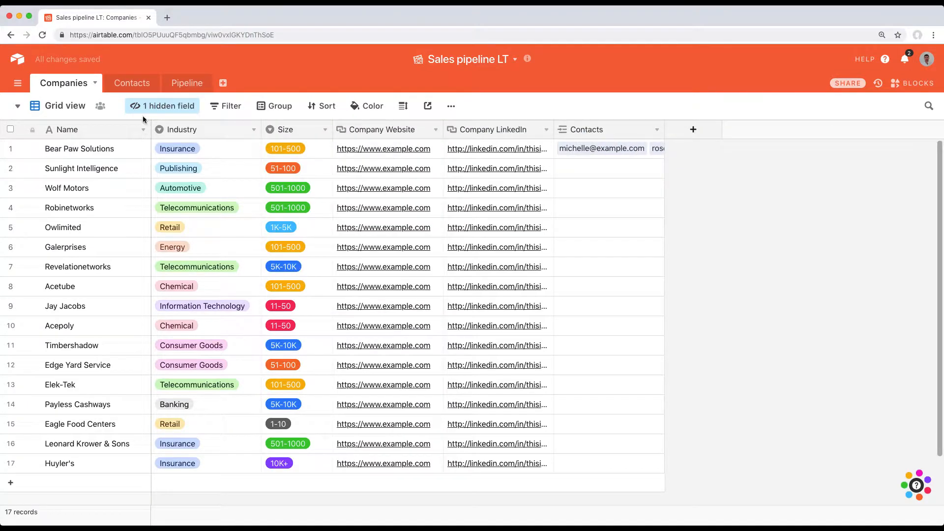
# Check the company links in the Contacts table and search the linkable contacts for Sunlight Intelligence by first name
pyautogui.click(131, 84)
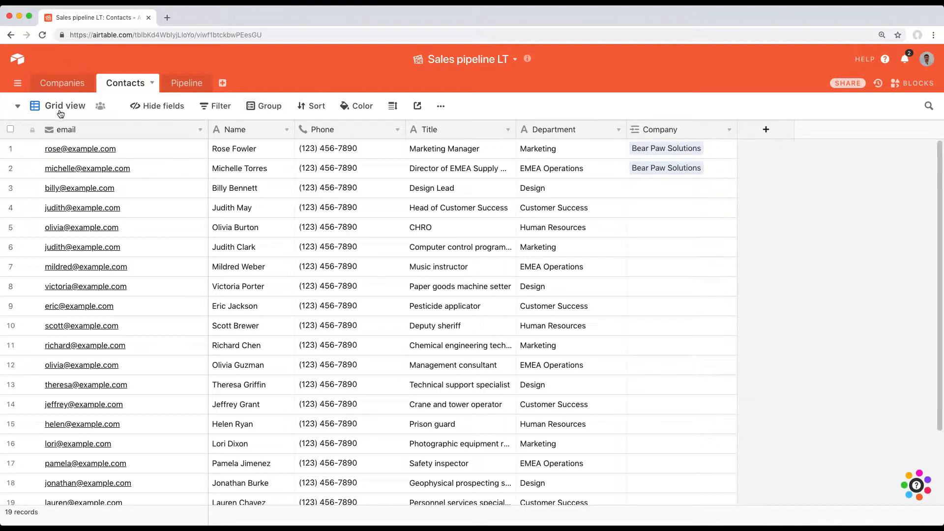
pyautogui.click(62, 84)
pyautogui.click(657, 168)
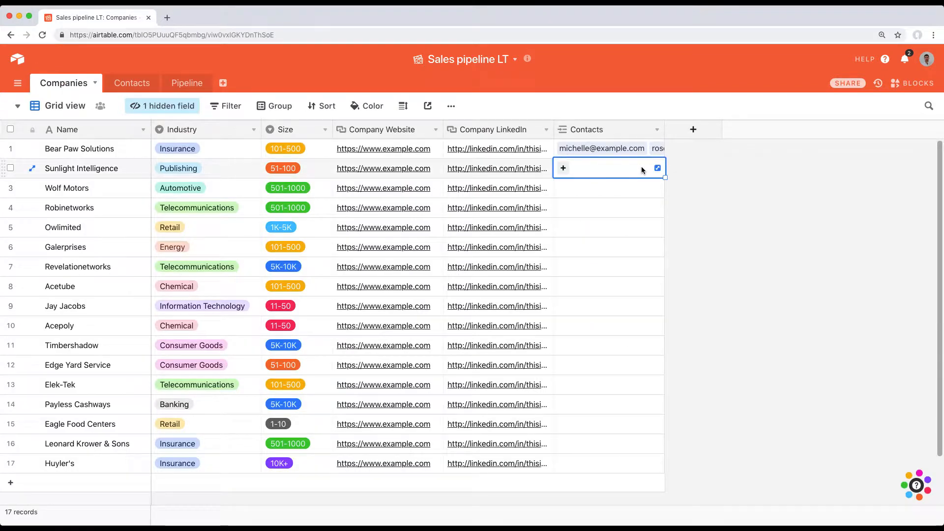
pyautogui.click(657, 168)
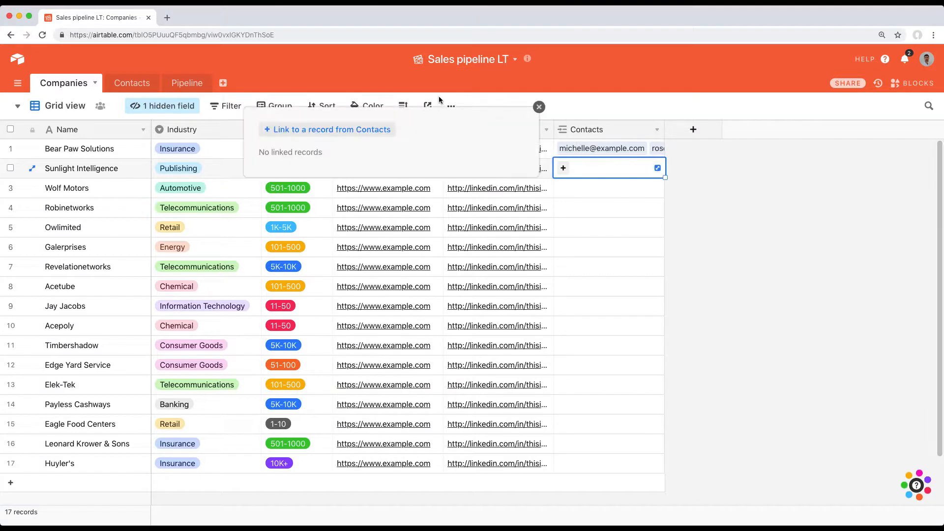
pyautogui.click(317, 129)
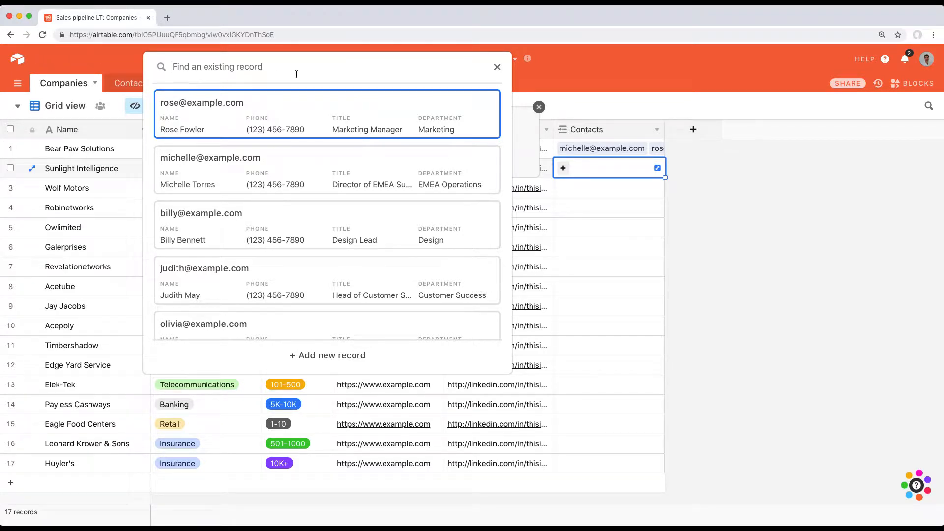
pyautogui.write('olivia')
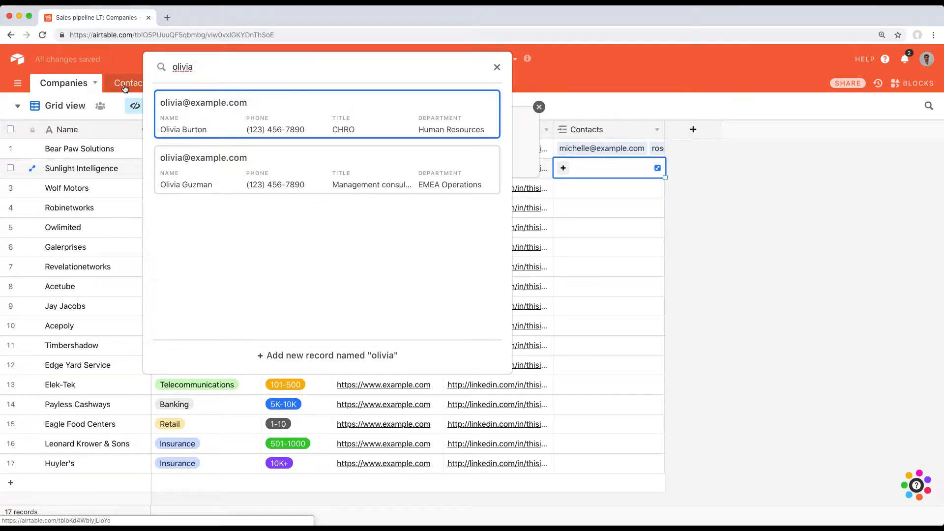
# Link the Design Lead's contact record to Wolf Motors in the Contacts table's Company field
pyautogui.click(124, 88)
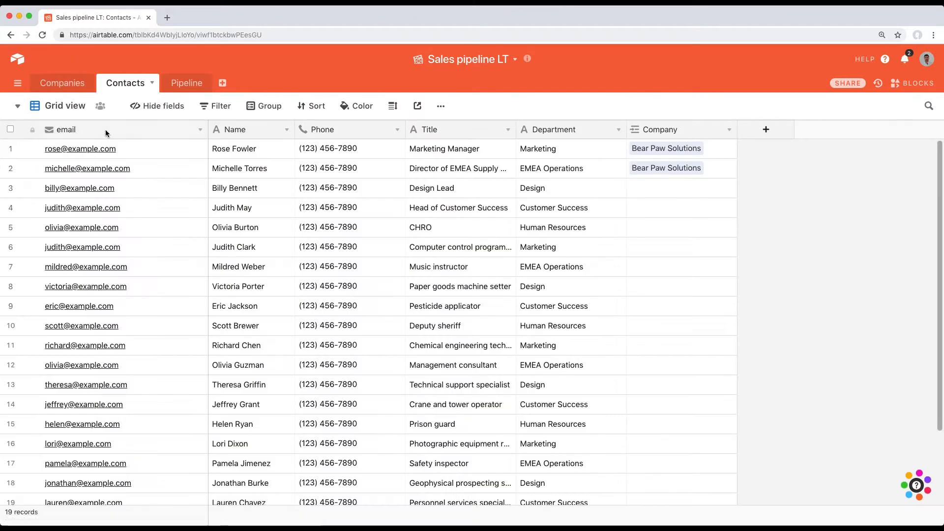
pyautogui.scroll(-2, 107, 192)
pyautogui.scroll(2, 106, 192)
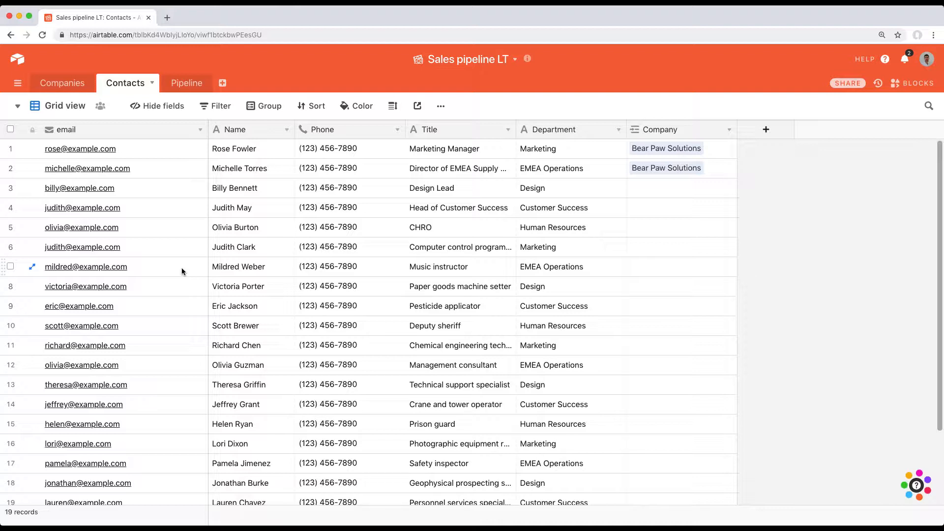
pyautogui.click(662, 189)
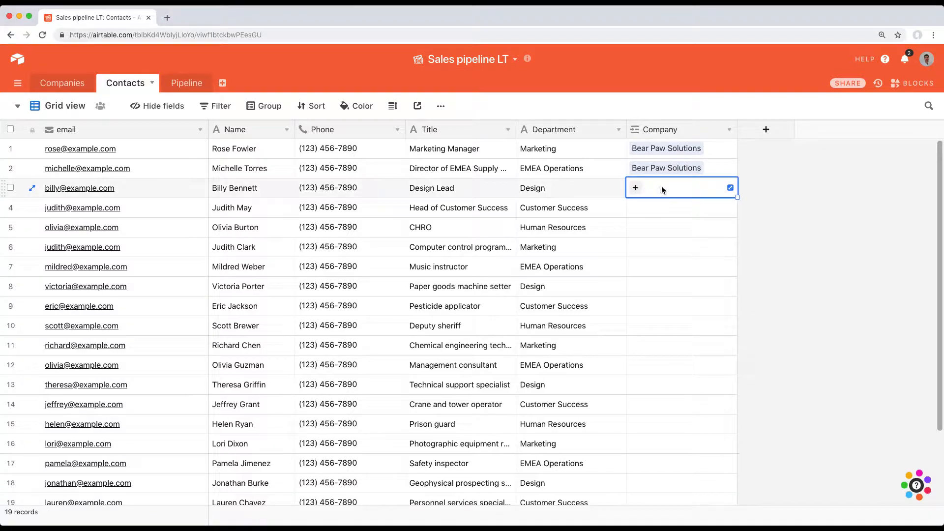
pyautogui.click(636, 189)
pyautogui.scroll(-1, 586, 211)
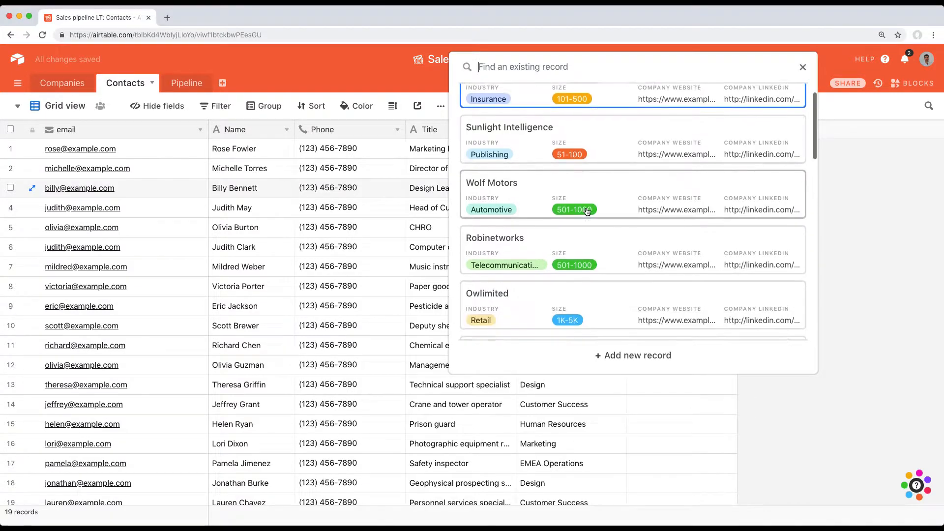
pyautogui.scroll(-1, 586, 211)
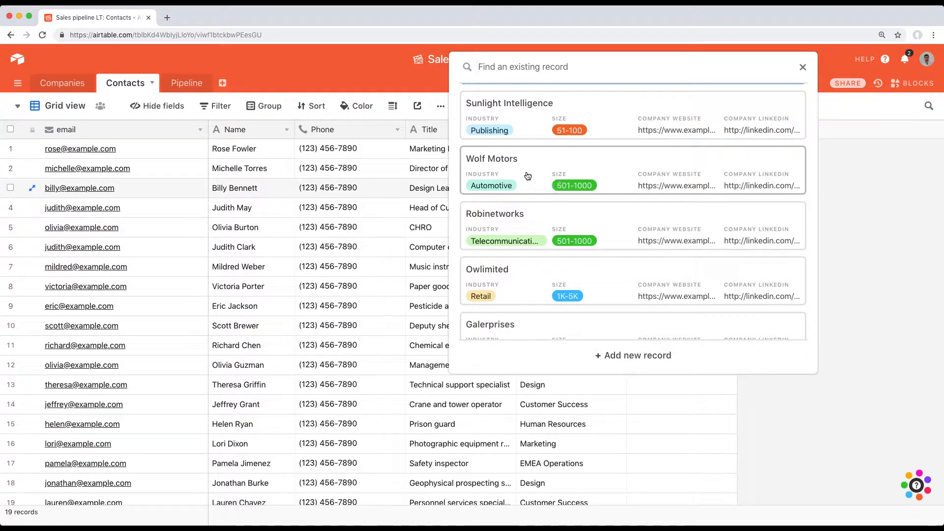
pyautogui.click(528, 175)
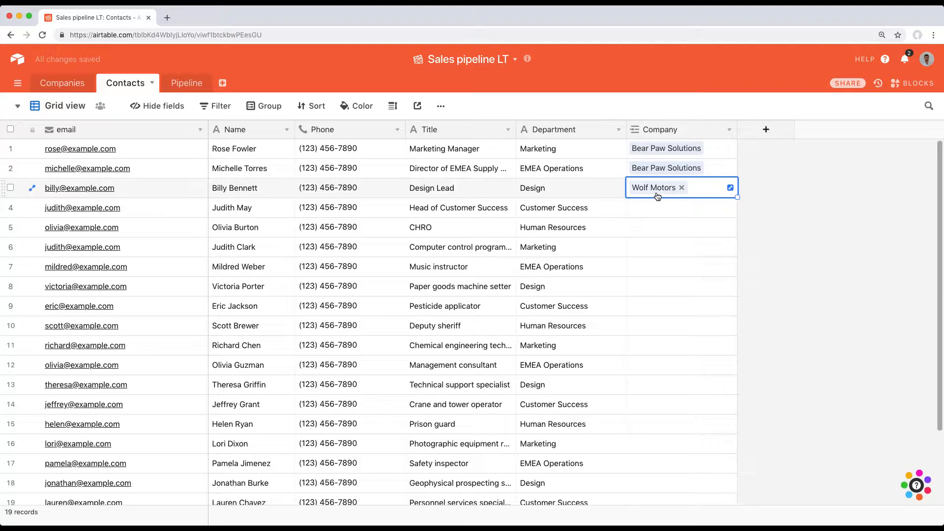
# Check the matching contact link for Wolf Motors in the Companies table and examine the linked contact's expanded record
pyautogui.click(63, 87)
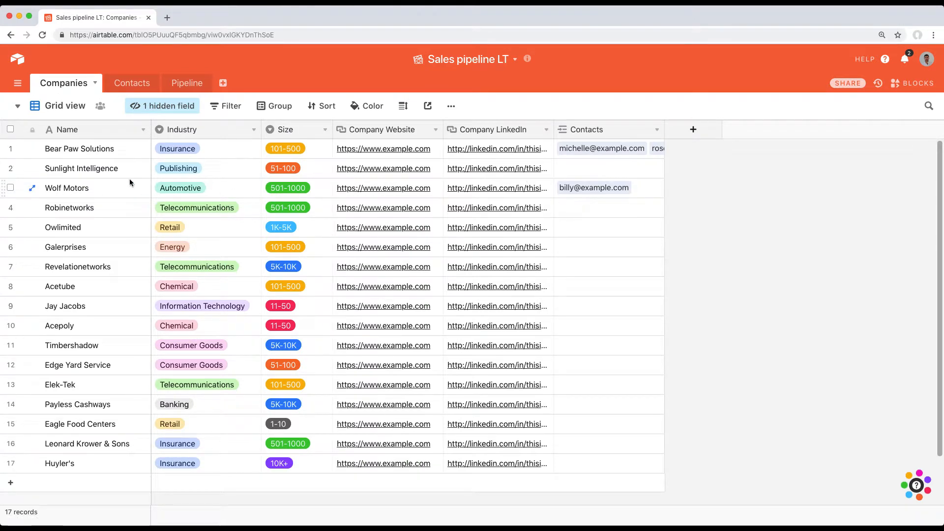
pyautogui.click(603, 188)
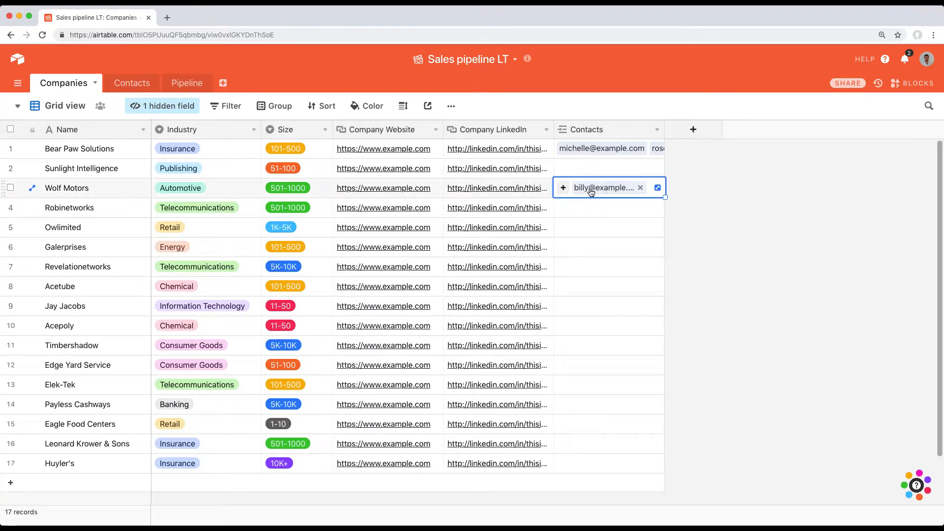
pyautogui.click(603, 190)
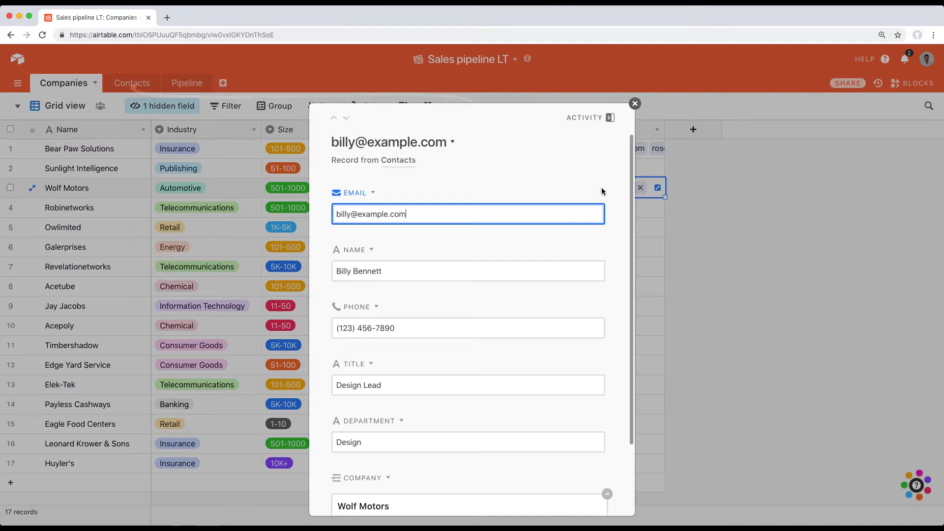
pyautogui.click(634, 104)
pyautogui.click(683, 186)
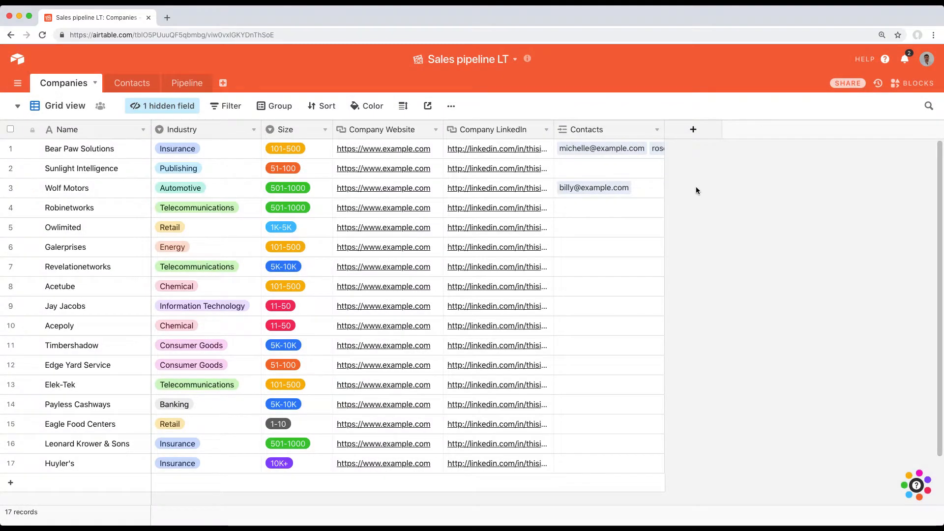